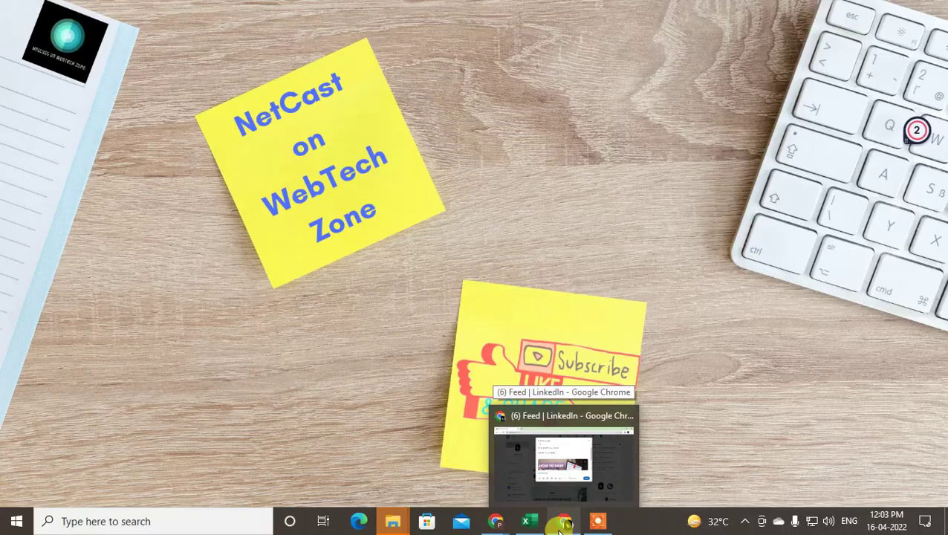
Bring the LinkedIn window forward, reload the home feed and start an empty post.
click(560, 526)
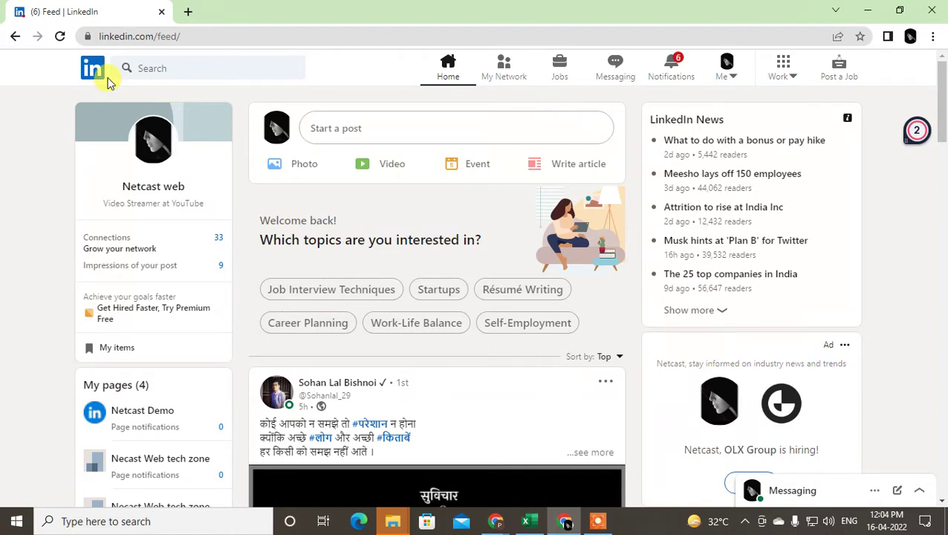
click(444, 70)
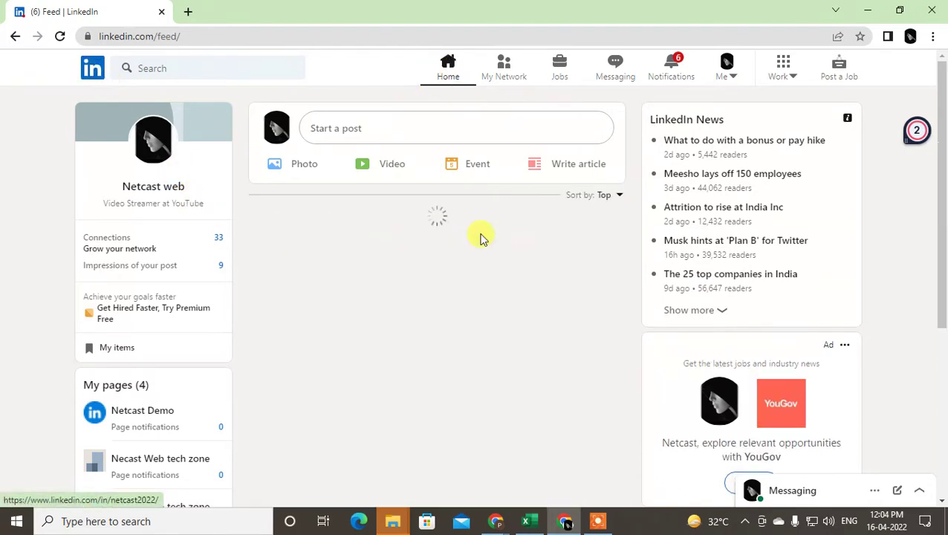
click(391, 128)
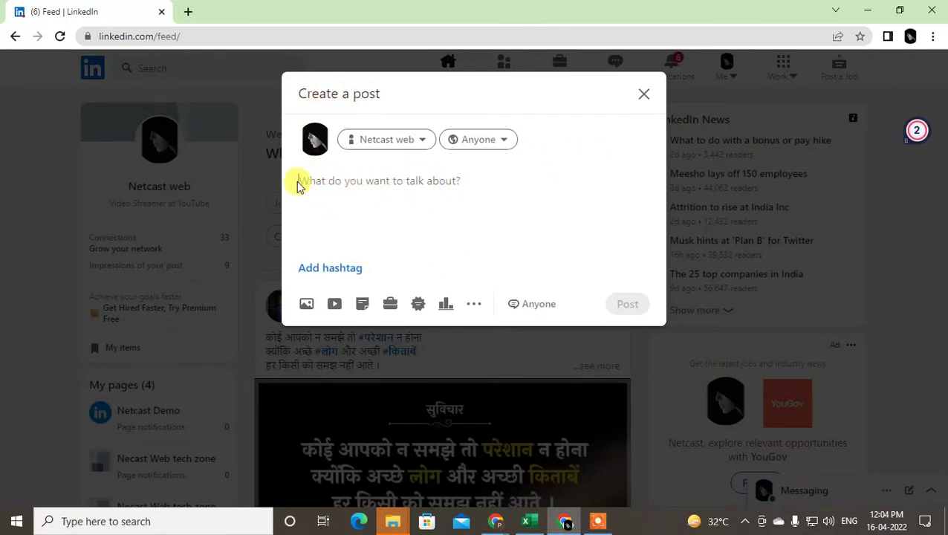
click(321, 182)
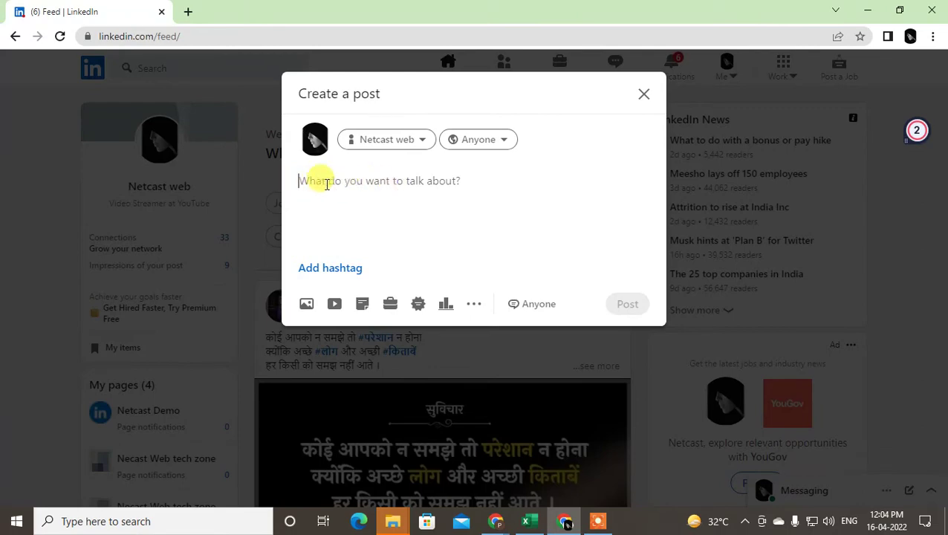
In a new tab, search 'how to add hashtags on linkedin profile' and open the HubSpot guide.
click(190, 12)
text(bl)
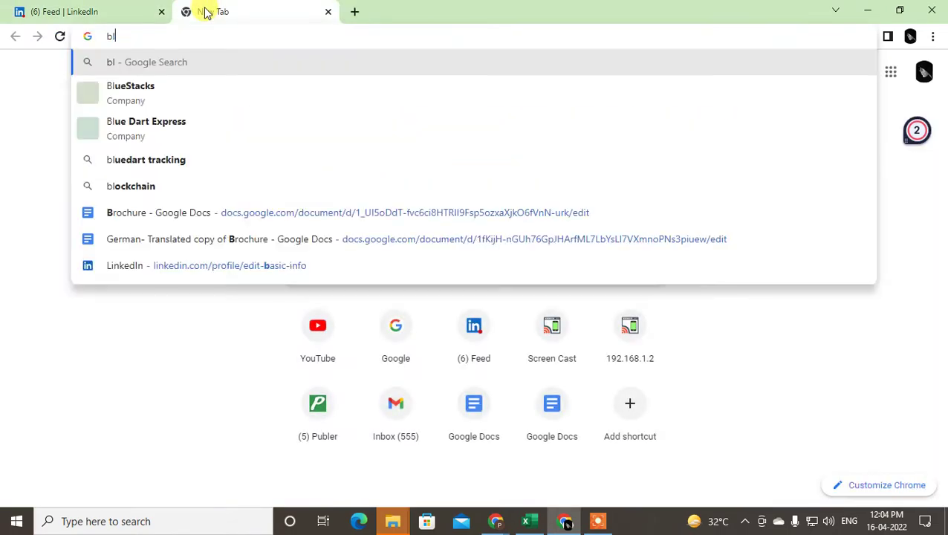
key(BackSpace)
key(BackSpace)
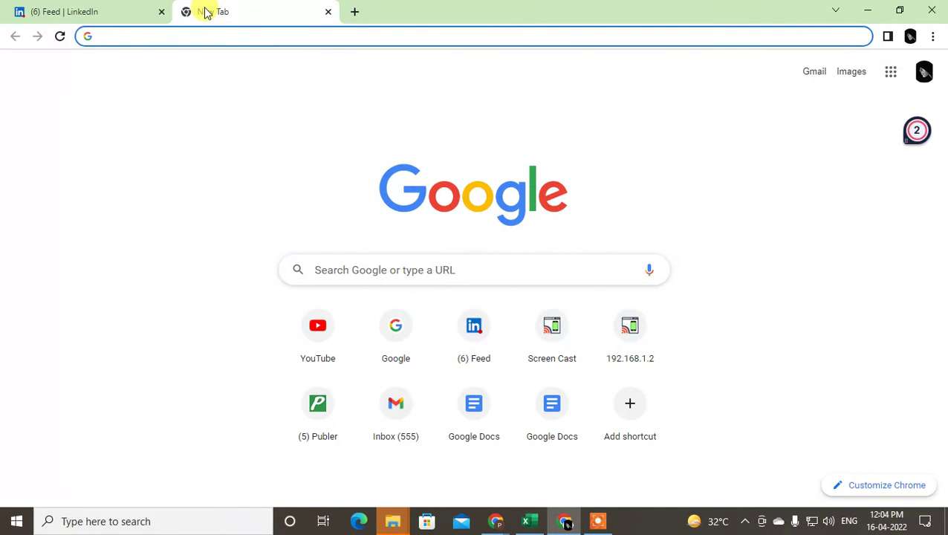
text(how to)
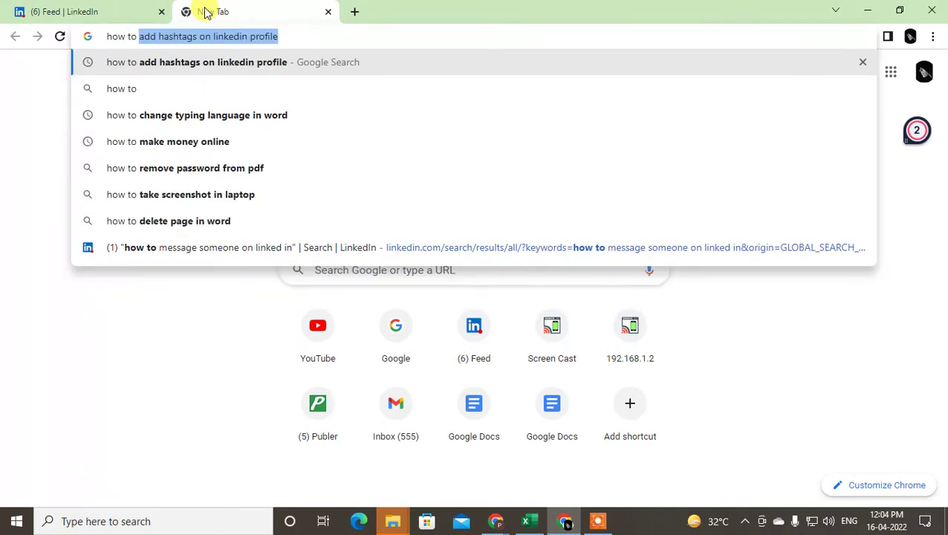
key(Return)
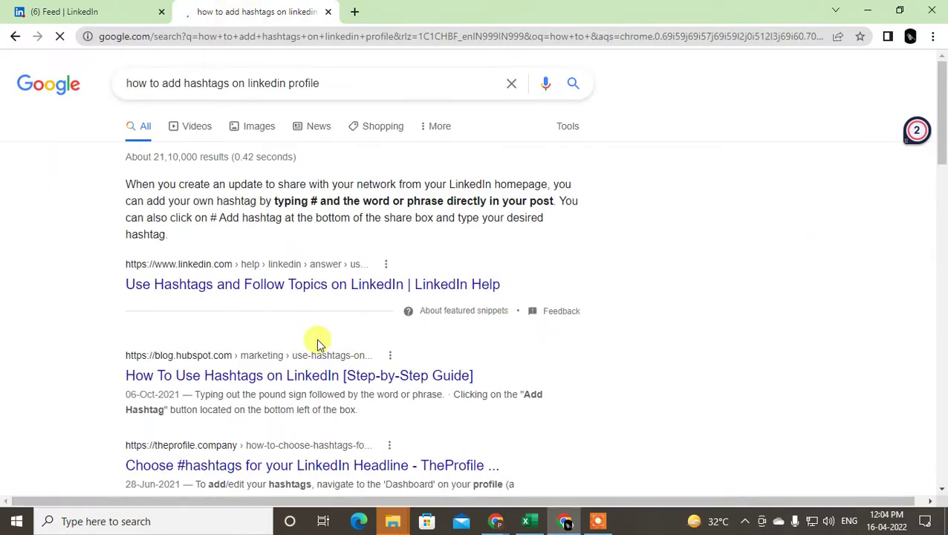
scroll(252, 271, down, 2)
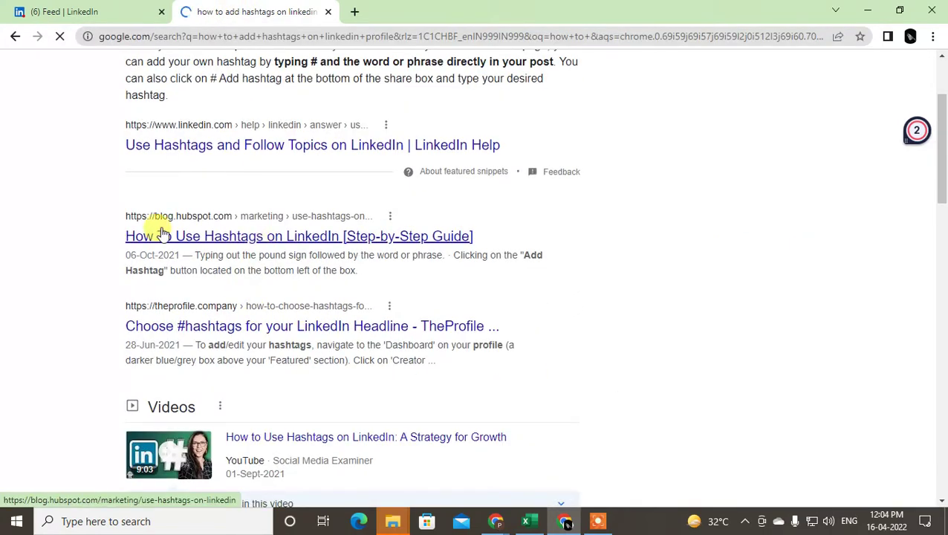
click(281, 236)
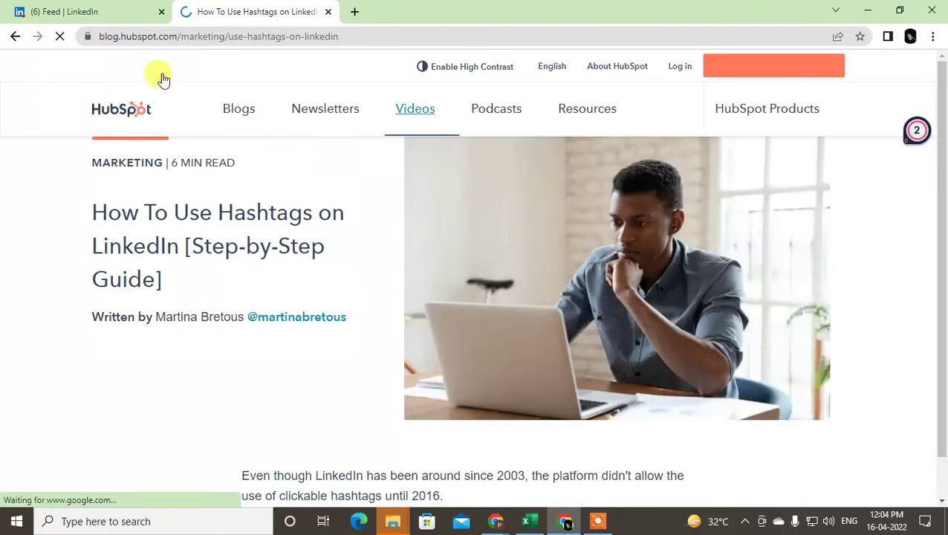
Copy the HubSpot article's web address and return to the LinkedIn post text box.
click(373, 35)
key(ctrl+c)
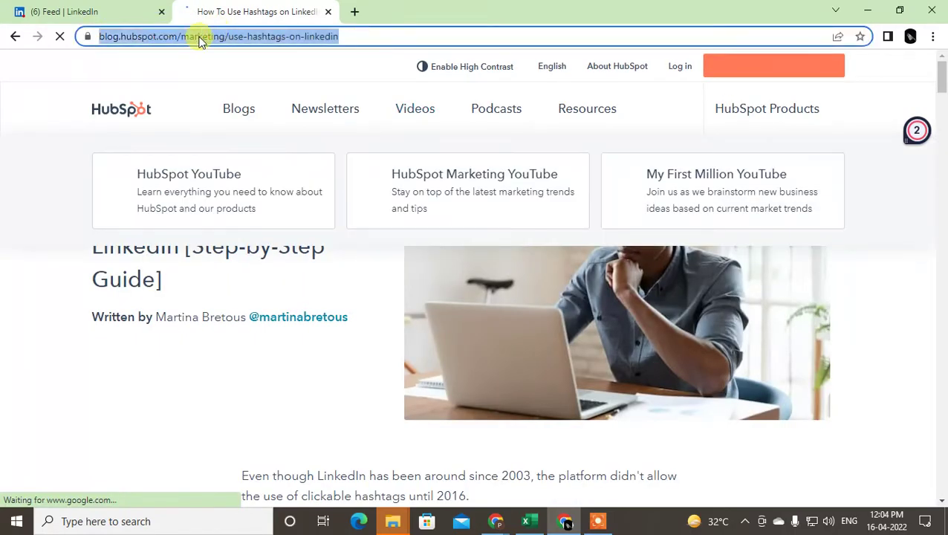
right_click(198, 37)
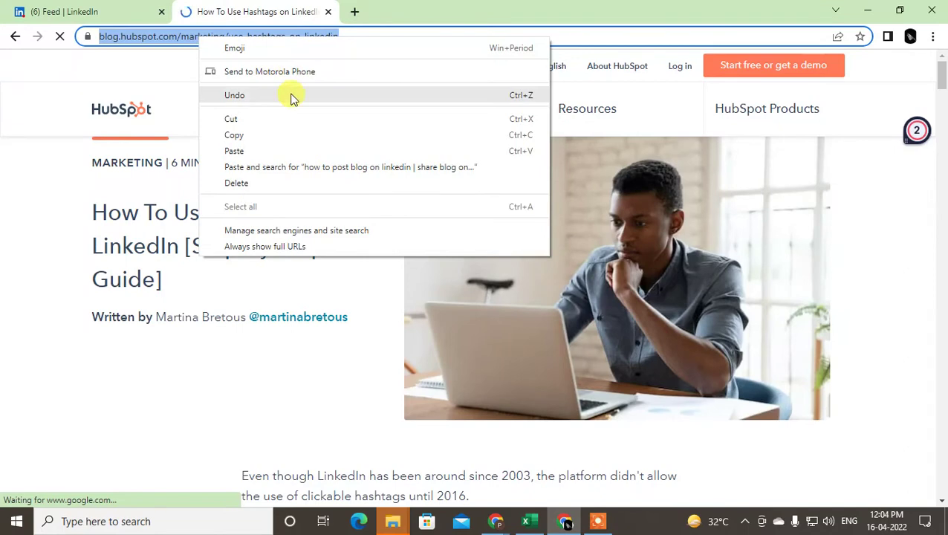
click(245, 136)
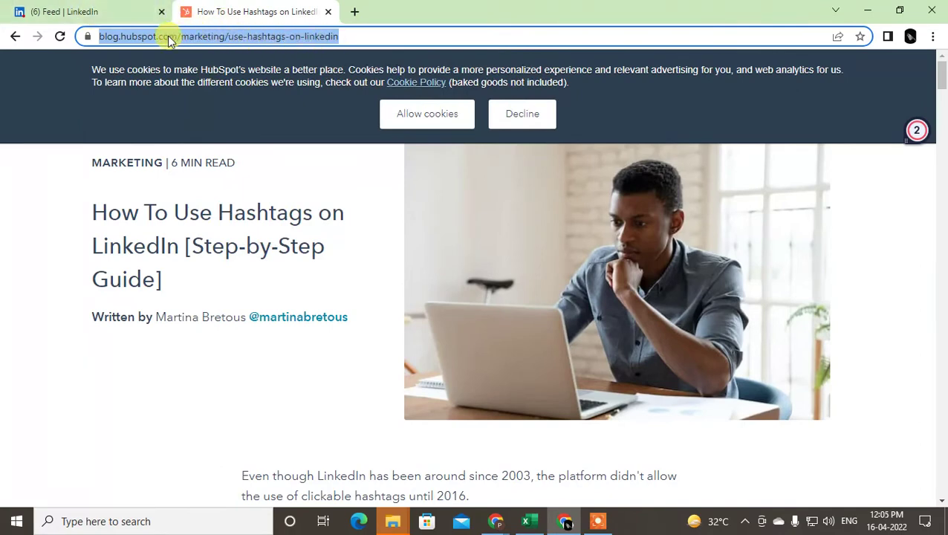
click(106, 15)
click(387, 184)
Paste the HubSpot article link, then delete its text while keeping the preview card.
key(ctrl+v)
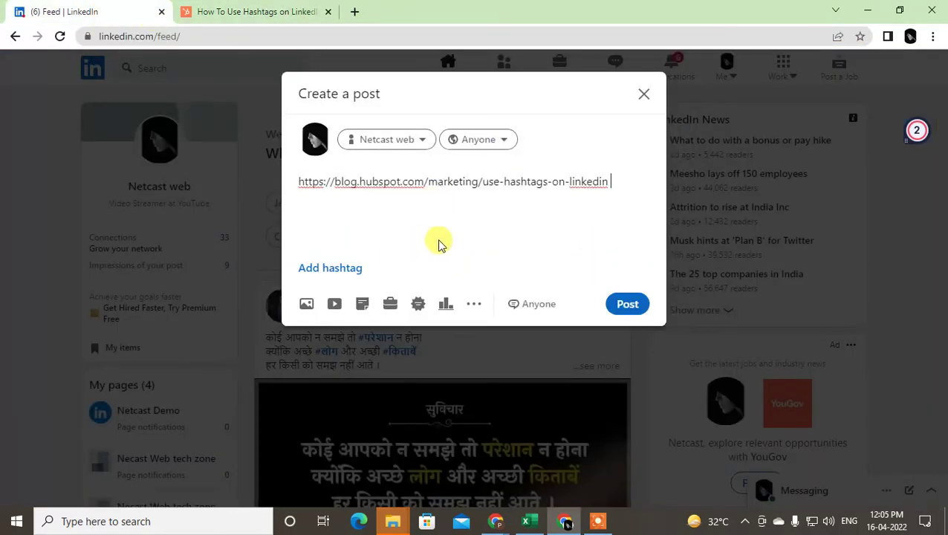
scroll(535, 254, down, 3)
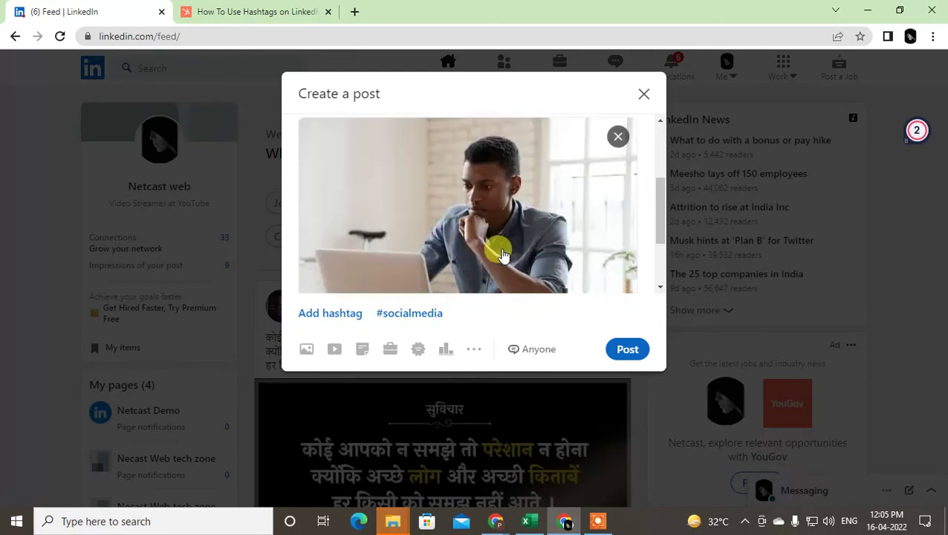
scroll(502, 254, up, 3)
drag(608, 182, 296, 205)
key(BackSpace)
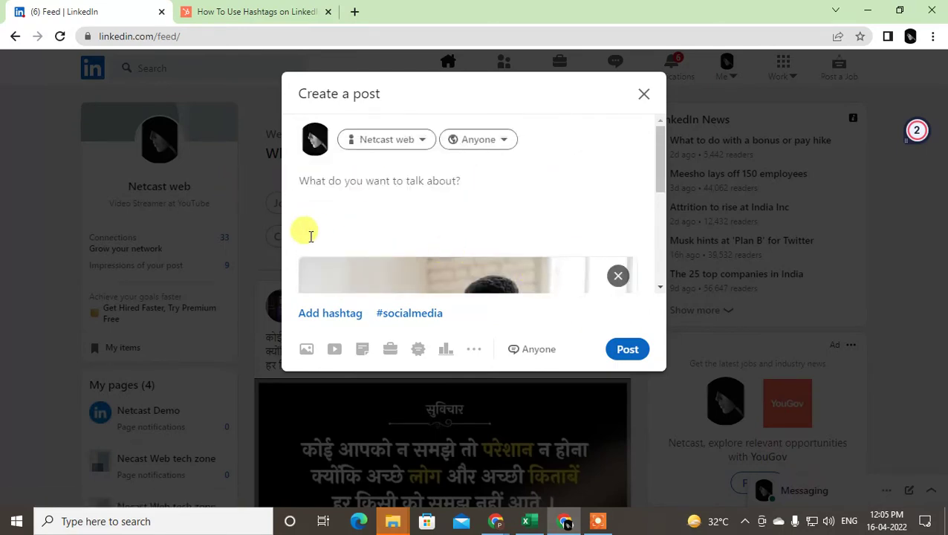
scroll(445, 199, down, 3)
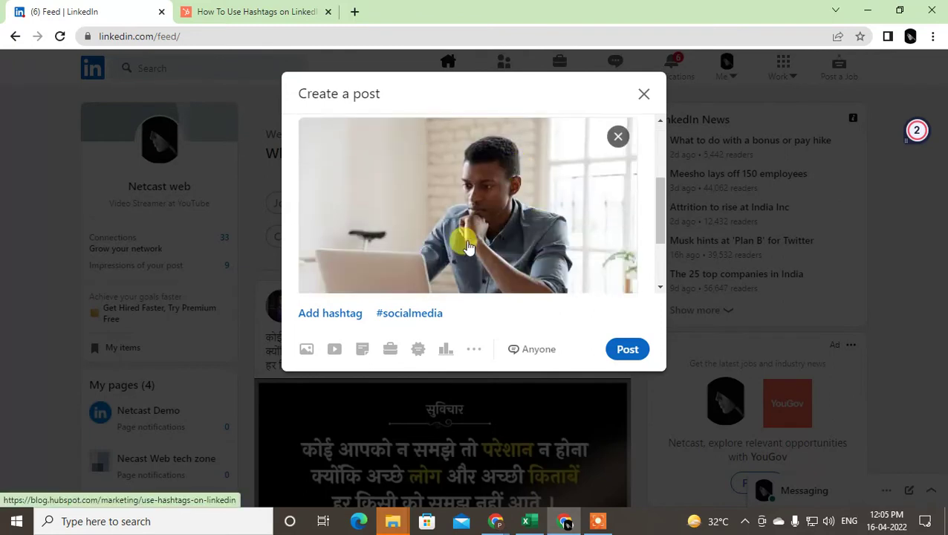
scroll(475, 254, down, 2)
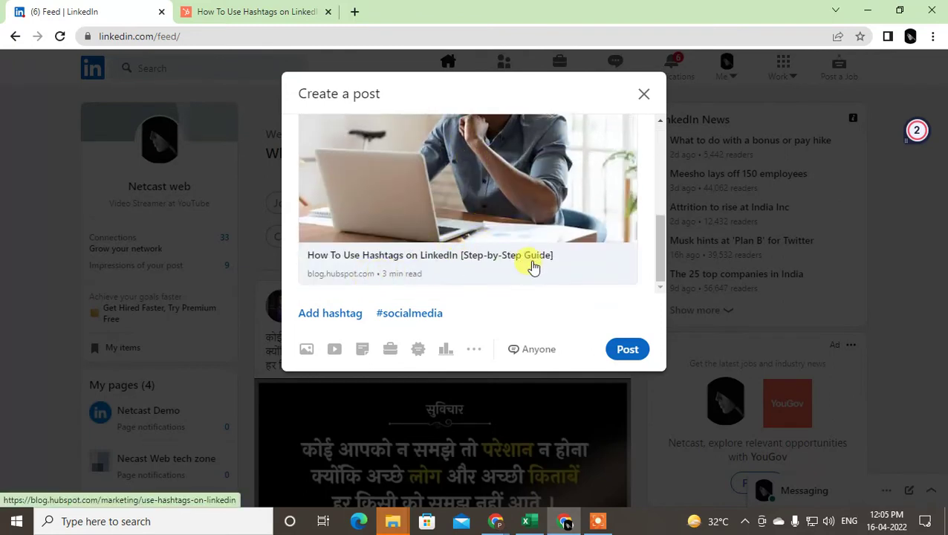
scroll(534, 267, up, 5)
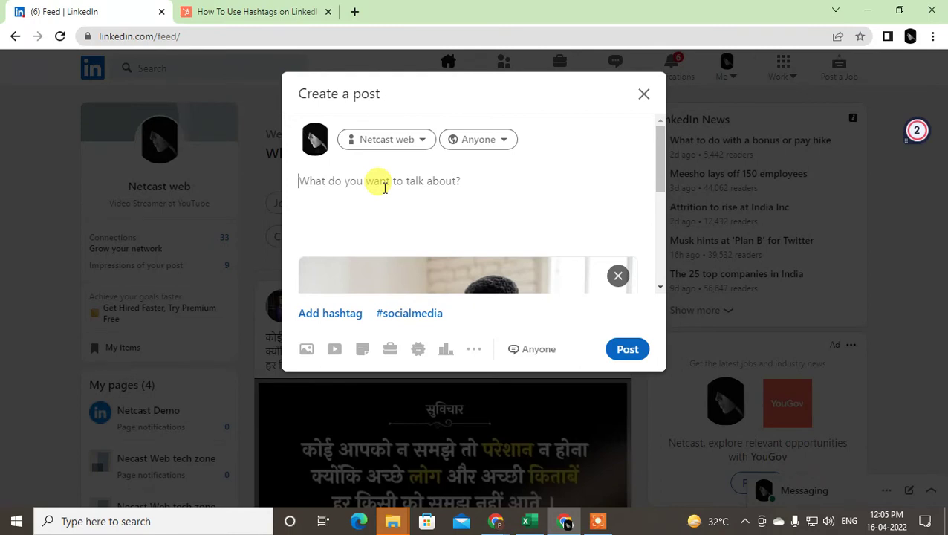
Type three lines of placeholder text, starting 'alksdjflasdjf asdfj aslkdfj alsdjf laskdjf lksjd f'.
text(alksdjflasdjf as)
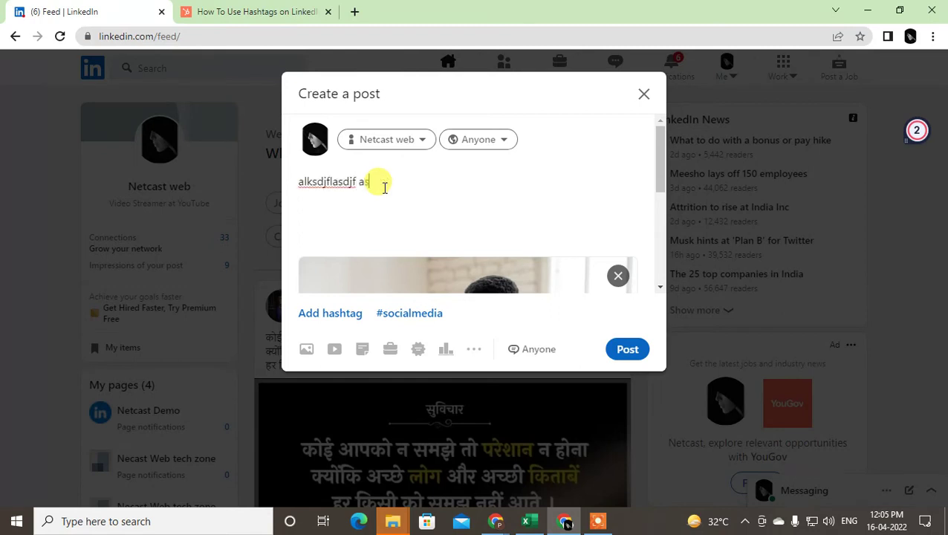
text(dfj aslkdfj alsdjf laskdjf lksjd f)
key(Return)
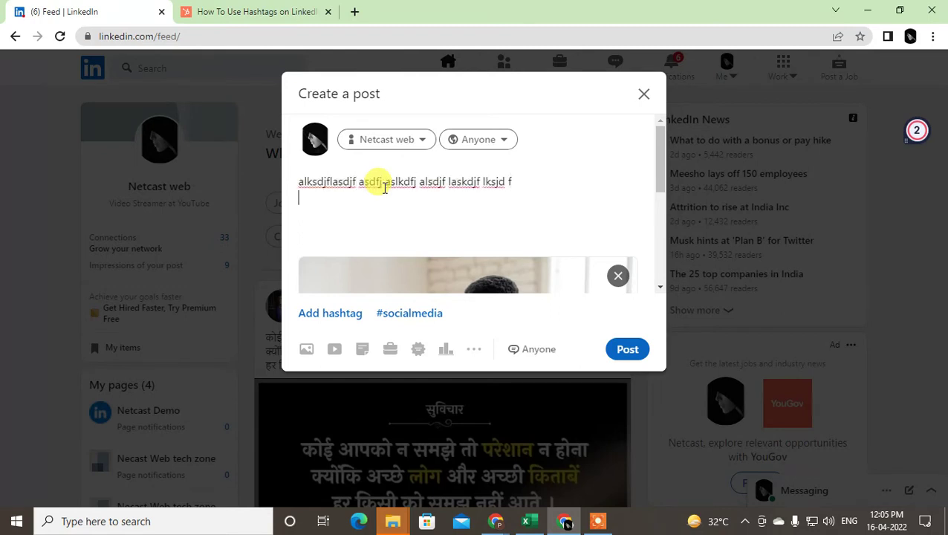
text(aklsdf alsdjf laskjdf laskjdf lasjdflkjasd)
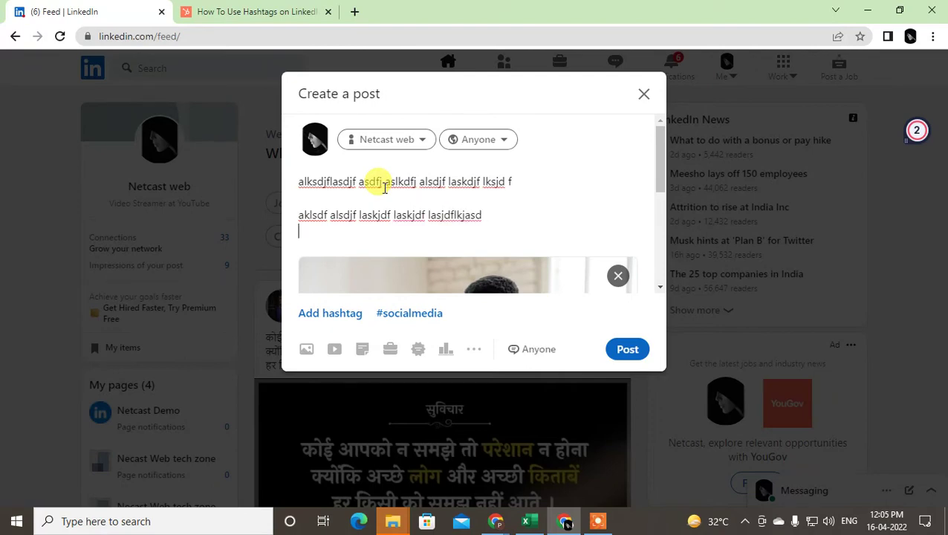
key(Return)
text(alsdkf )
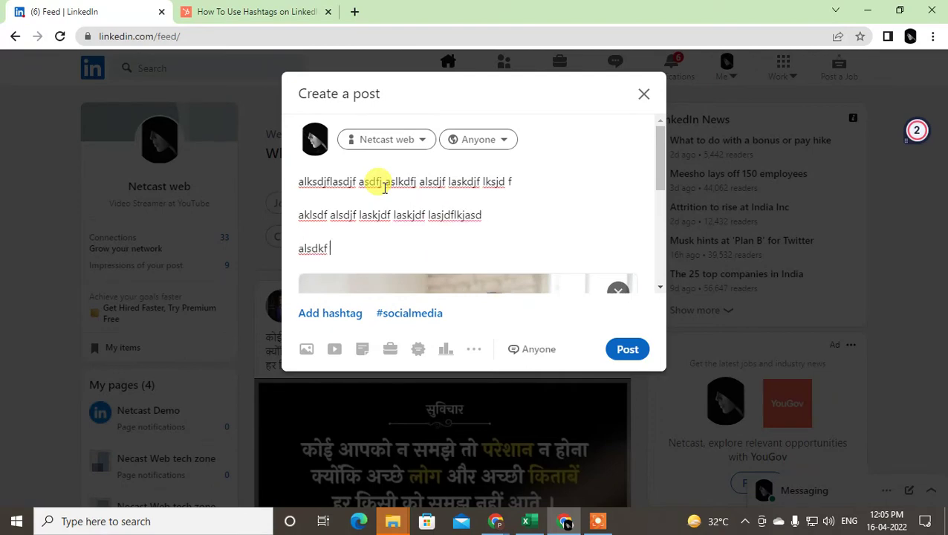
text(alsdkf laskjdf lasjdf lasdlfj)
key(Return)
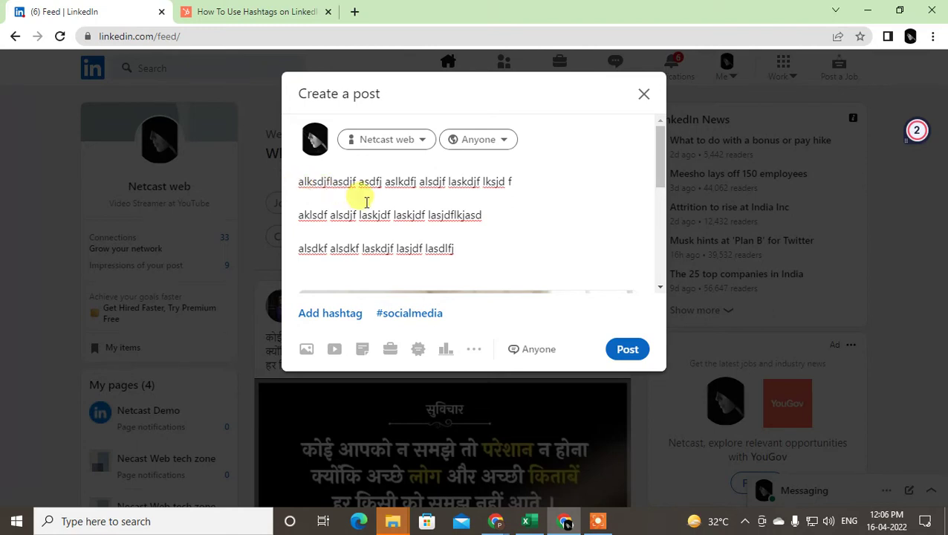
Add an empty line after the third paragraph, then select the first line of text.
click(462, 248)
key(Return)
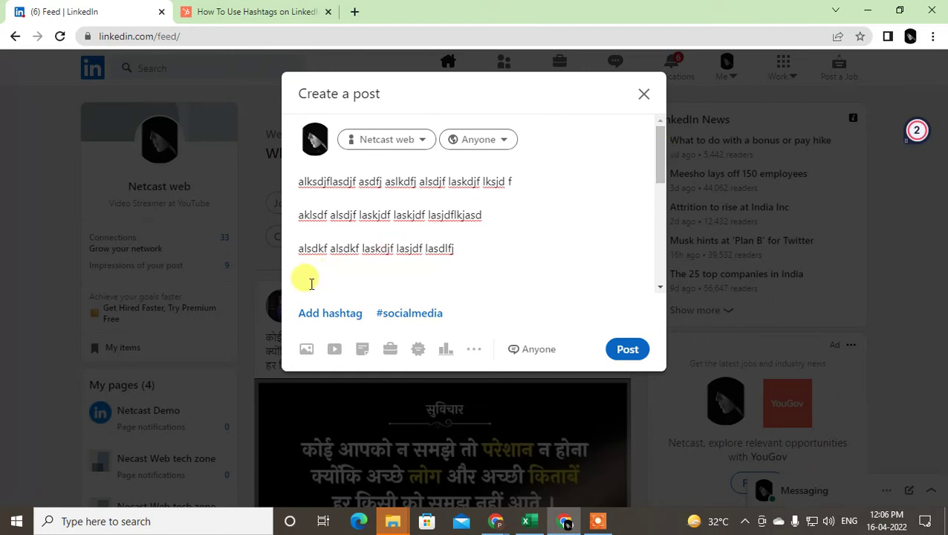
drag(290, 180, 463, 248)
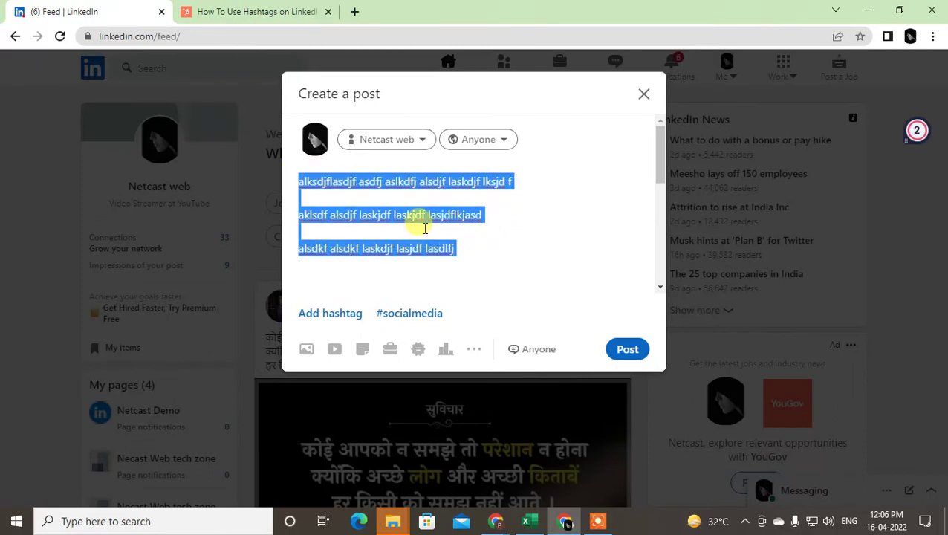
On the empty fourth line, add hashtags #youtubemarketing, #youtubechannel and #youtubeseo from suggestions.
click(478, 320)
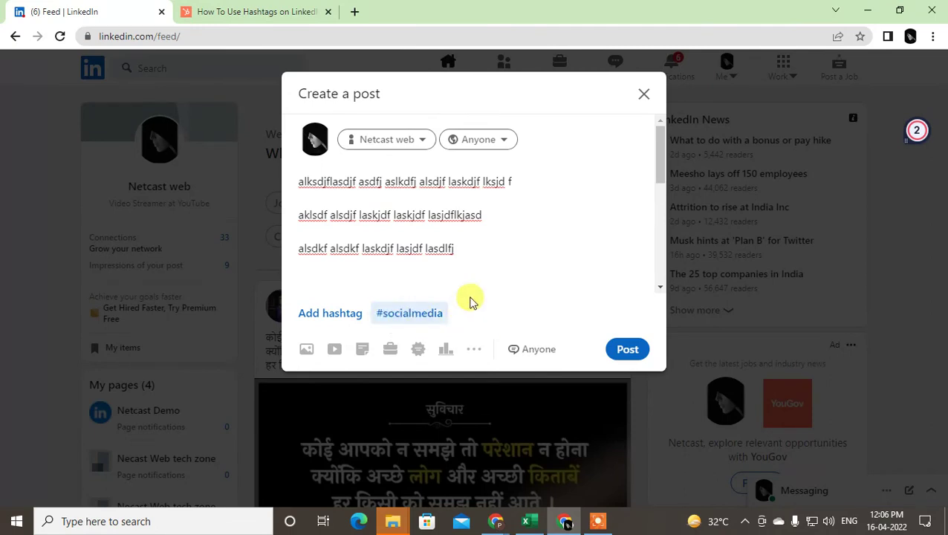
click(325, 286)
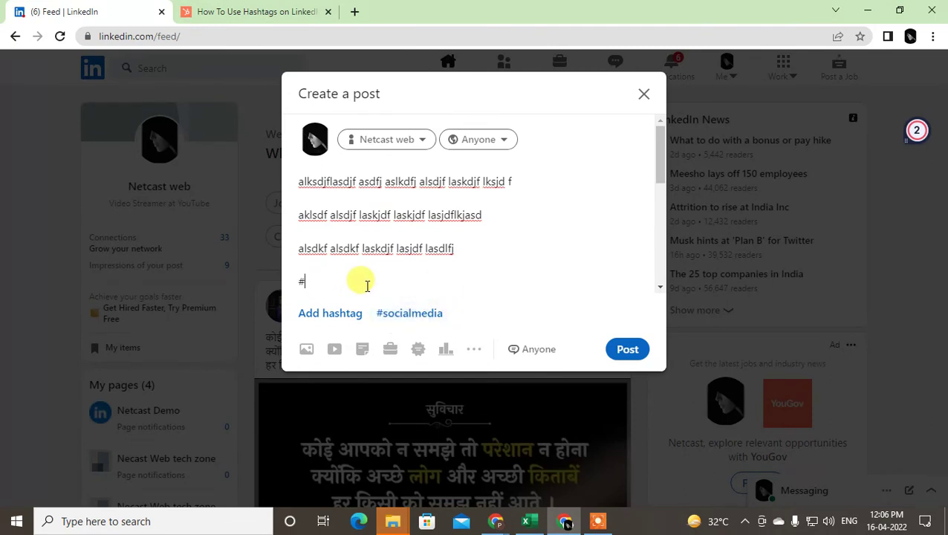
text(#youtub)
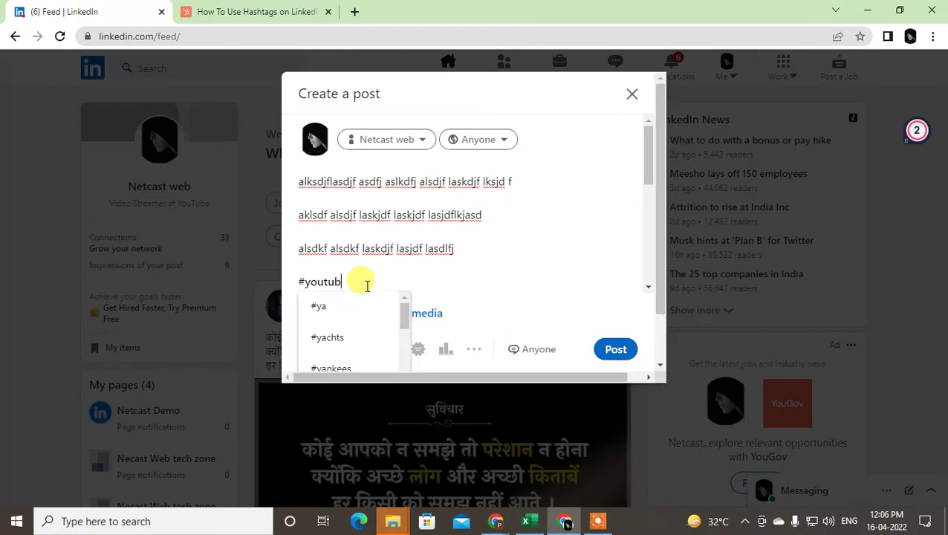
text(e)
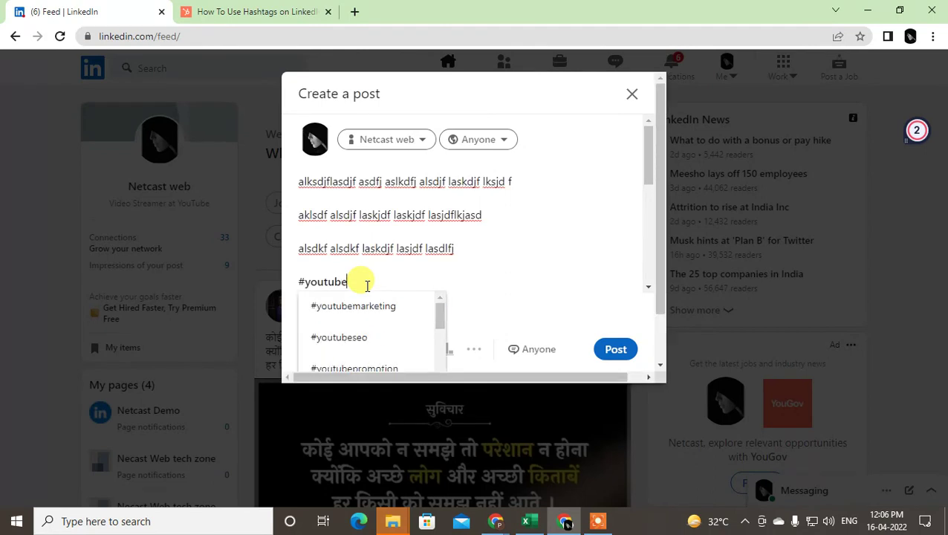
click(425, 309)
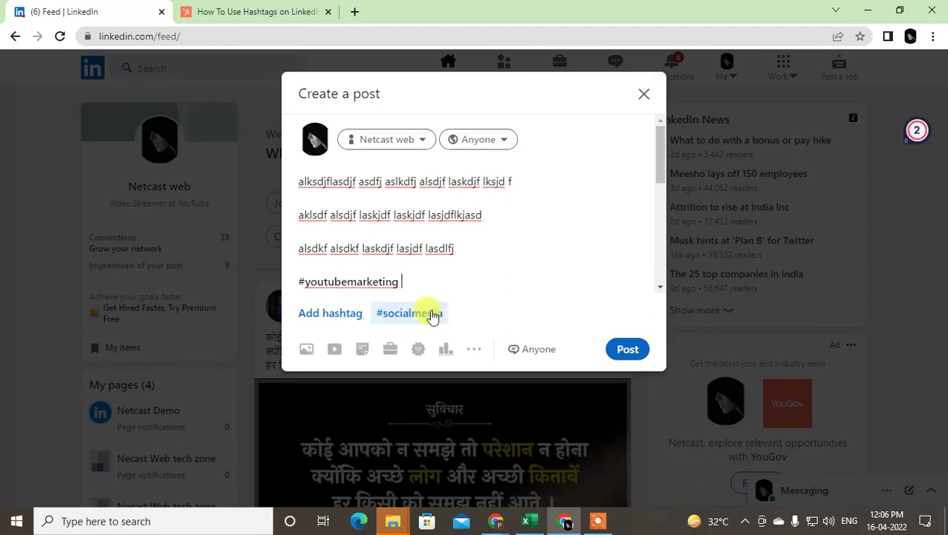
text(#youtube)
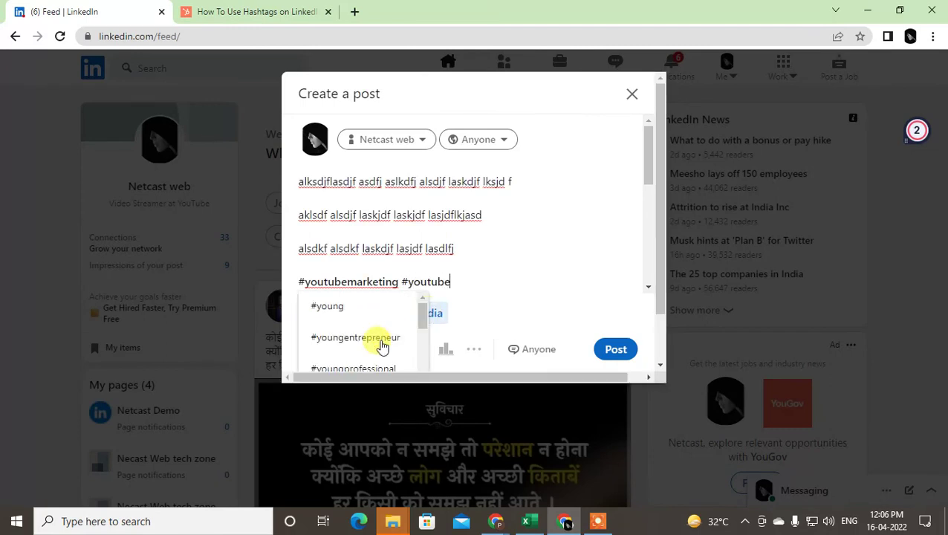
click(381, 341)
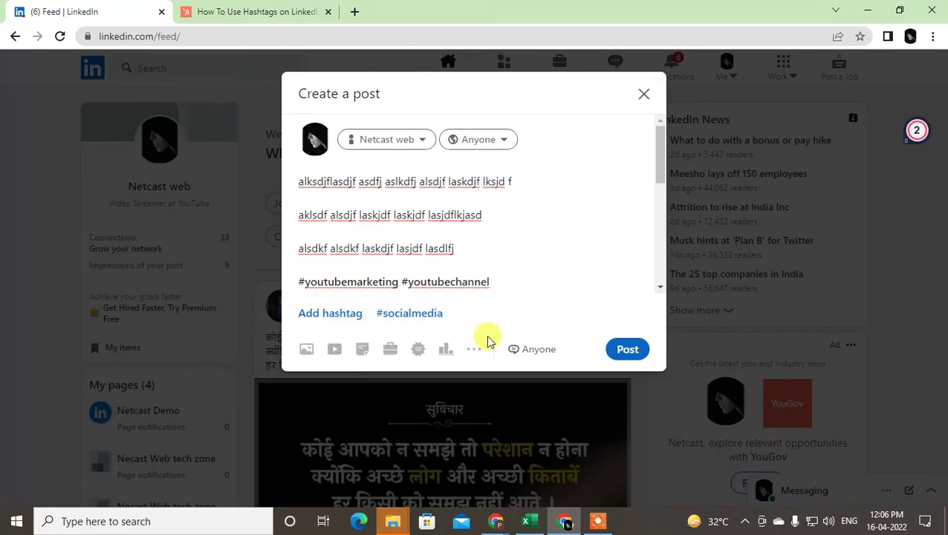
text(#youtube)
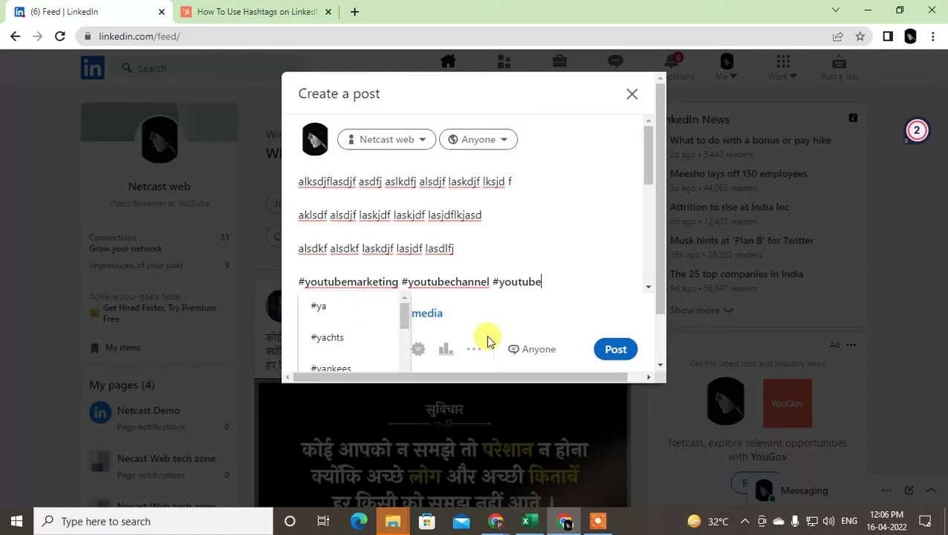
click(378, 345)
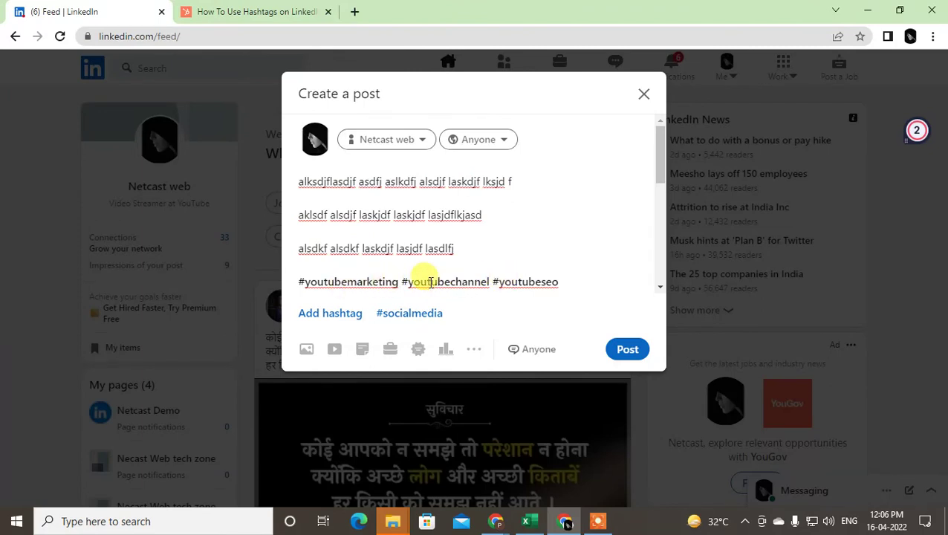
Replace the middle hashtag #youtubechannel with #youtubepromotion from the suggestions.
drag(489, 281, 408, 282)
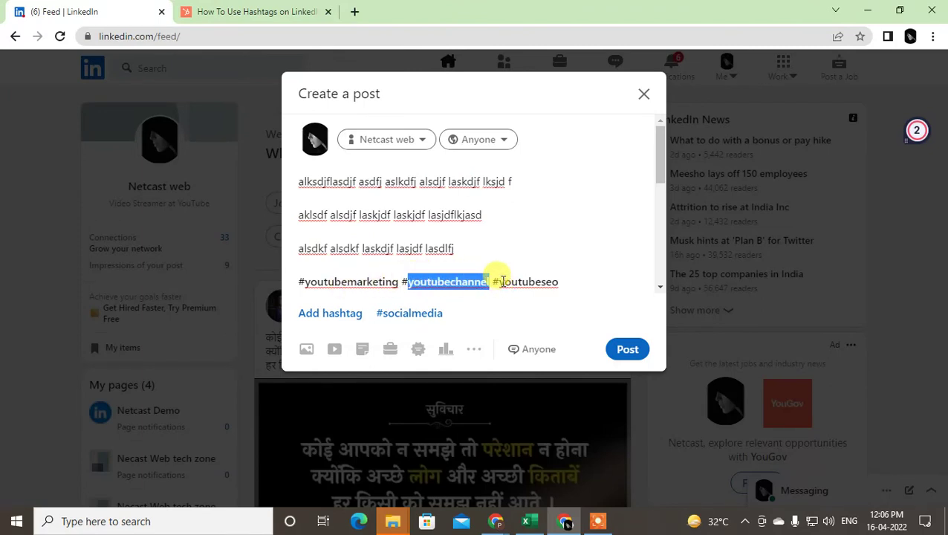
drag(497, 282, 567, 277)
click(502, 257)
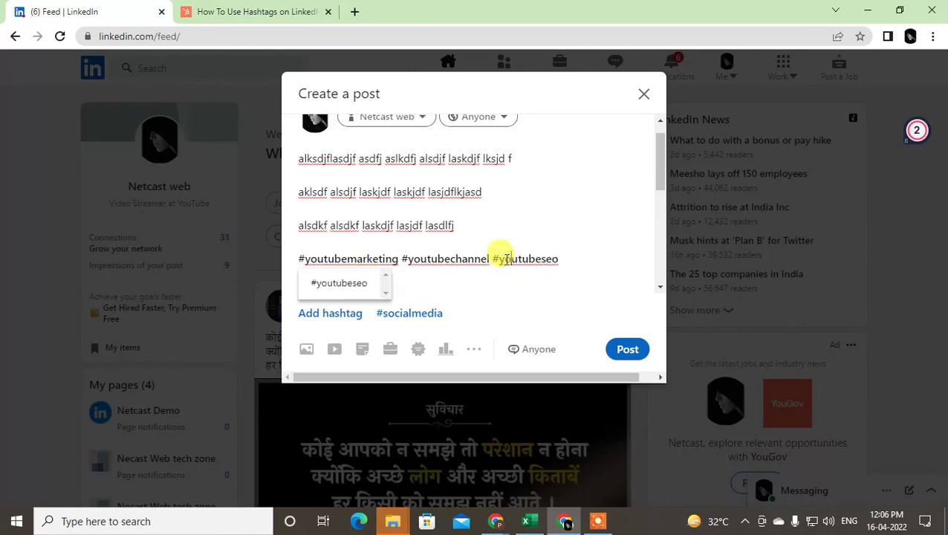
double_click(507, 258)
click(383, 257)
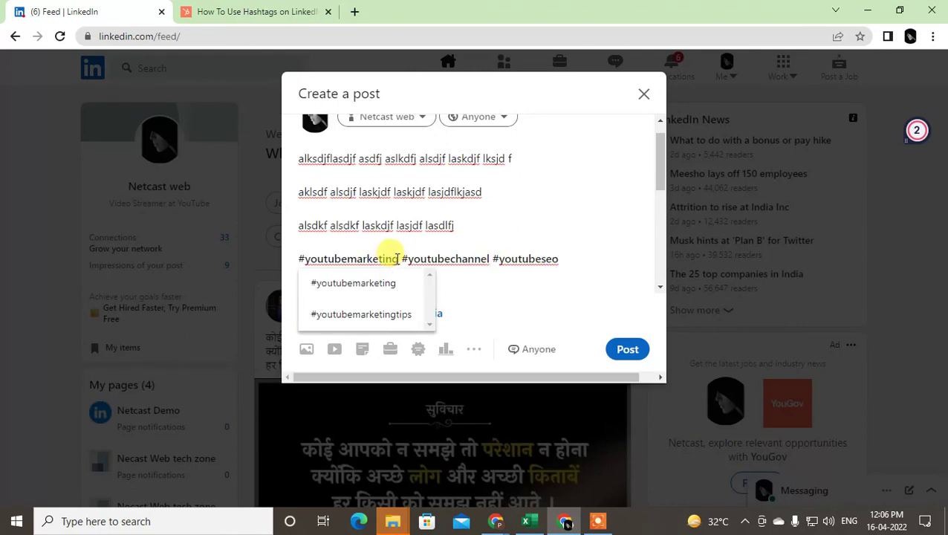
drag(399, 258, 306, 253)
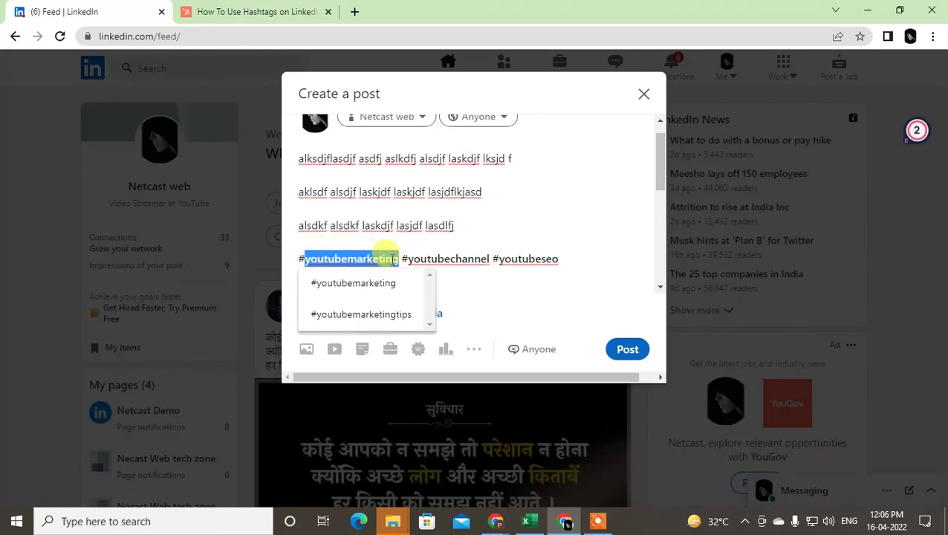
click(381, 259)
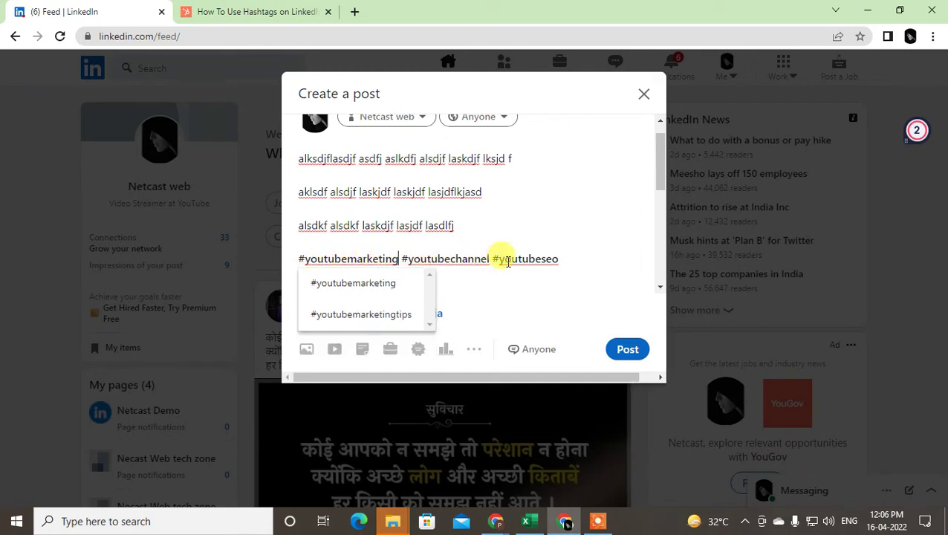
drag(488, 259, 407, 258)
key(BackSpace)
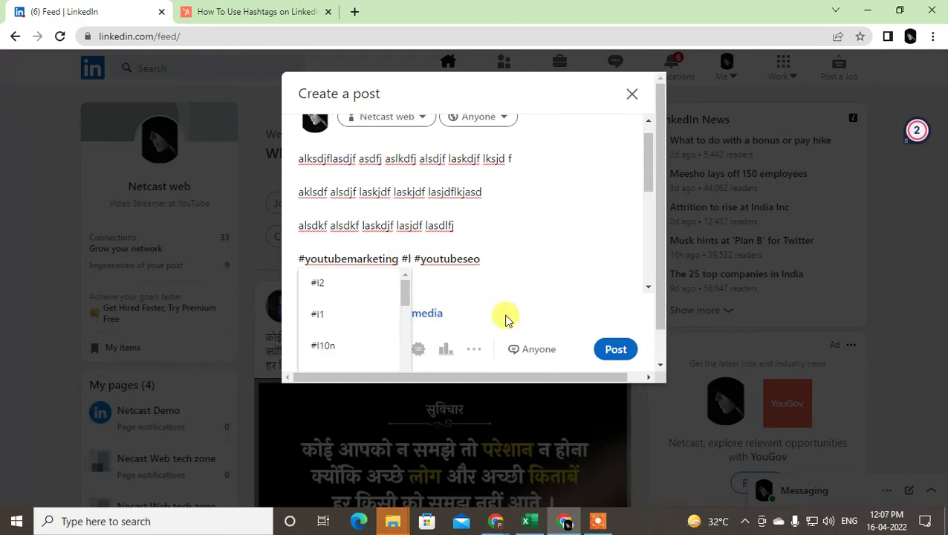
key(BackSpace)
text(youtube)
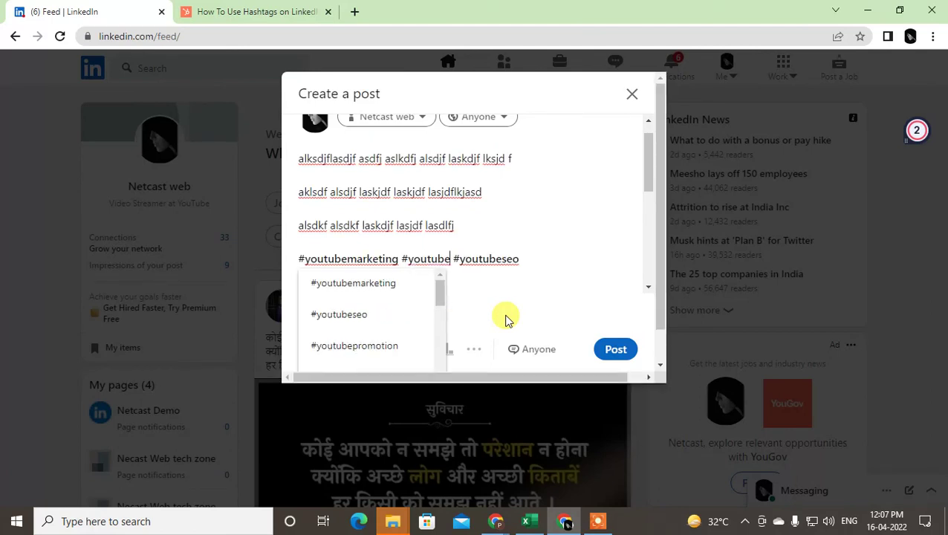
click(397, 347)
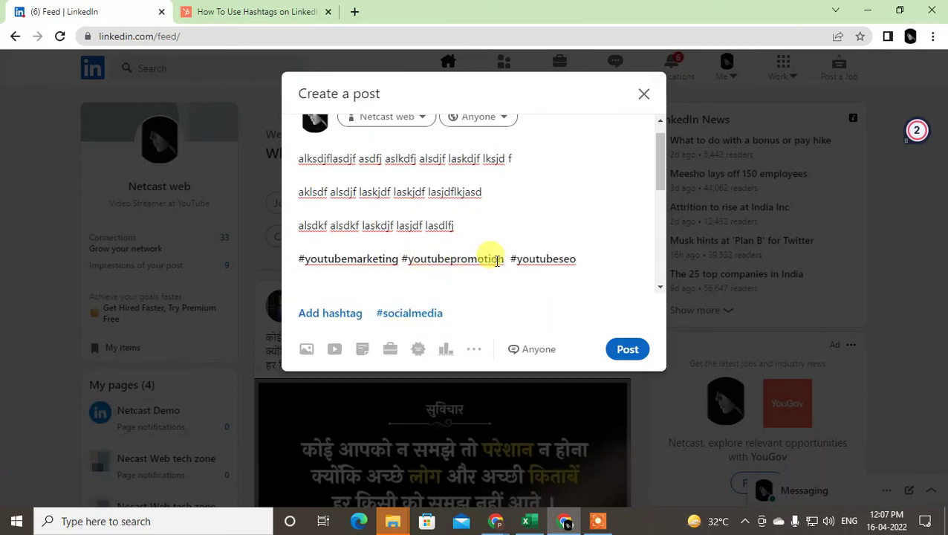
Select the full hashtag line to check it, then deselect it.
drag(590, 258, 300, 259)
click(503, 289)
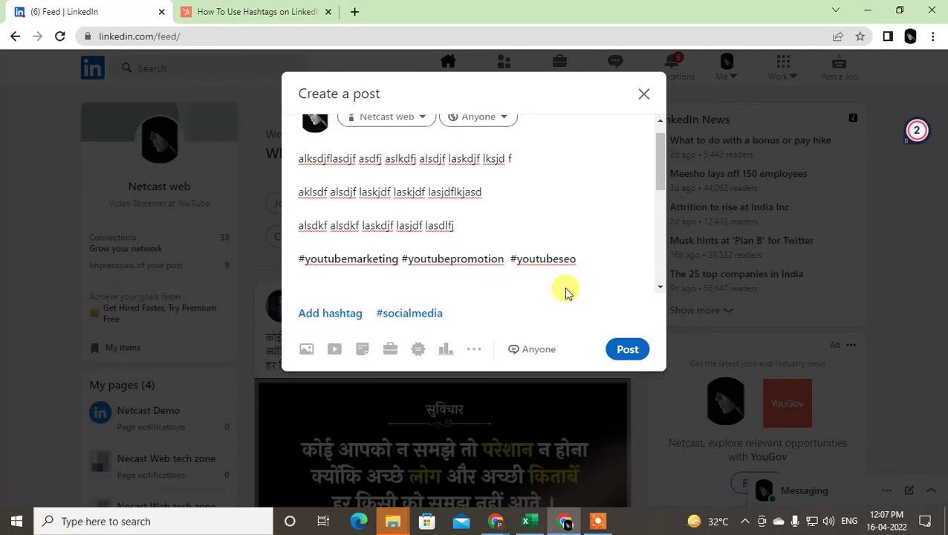
drag(661, 194, 660, 139)
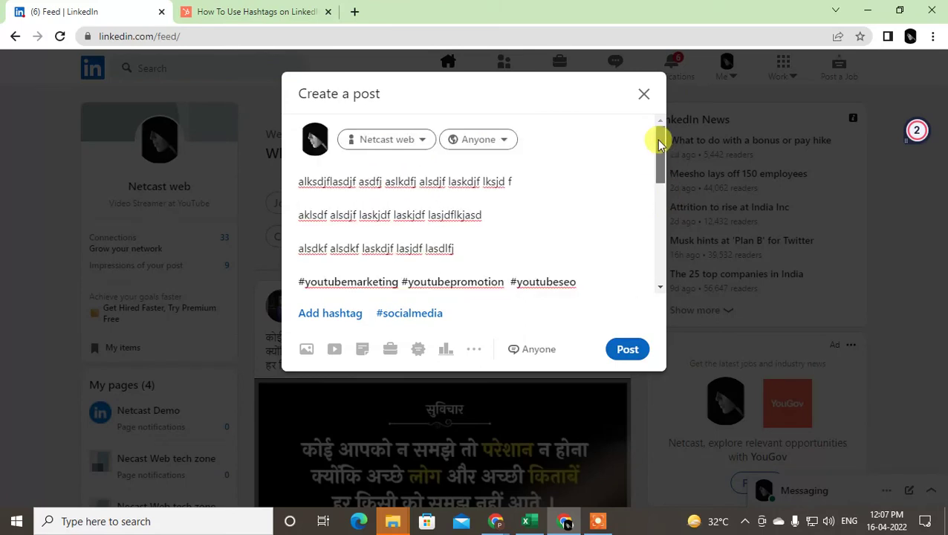
Check the post's audience, leaving it at Anyone, and go back to the draft.
click(505, 140)
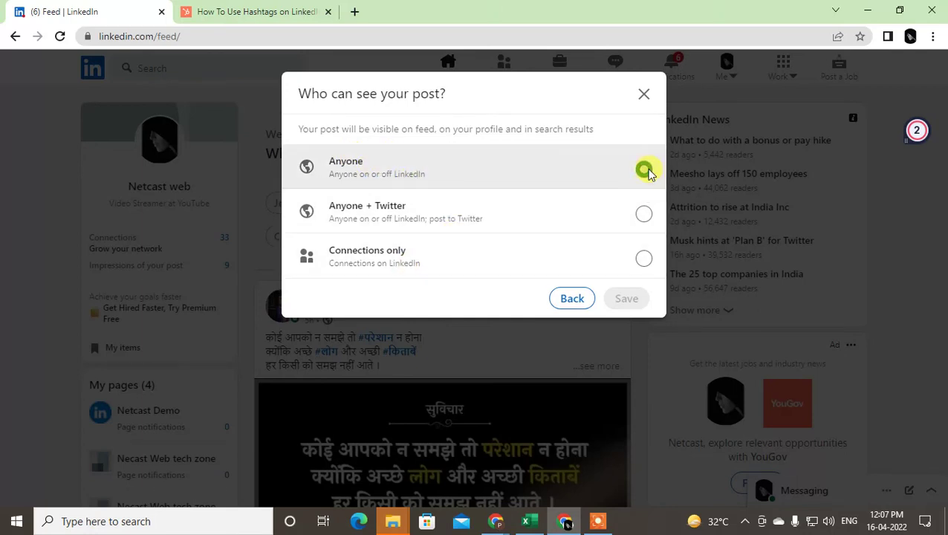
click(582, 301)
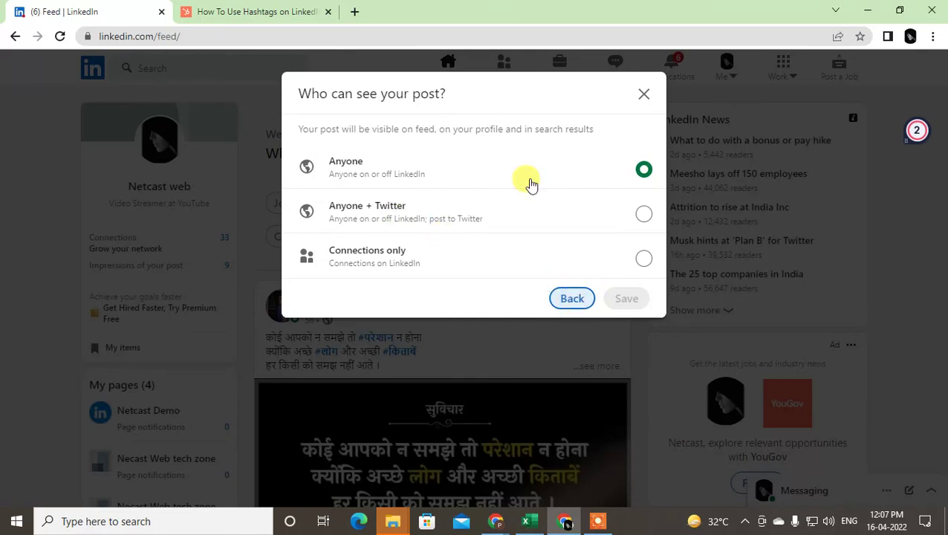